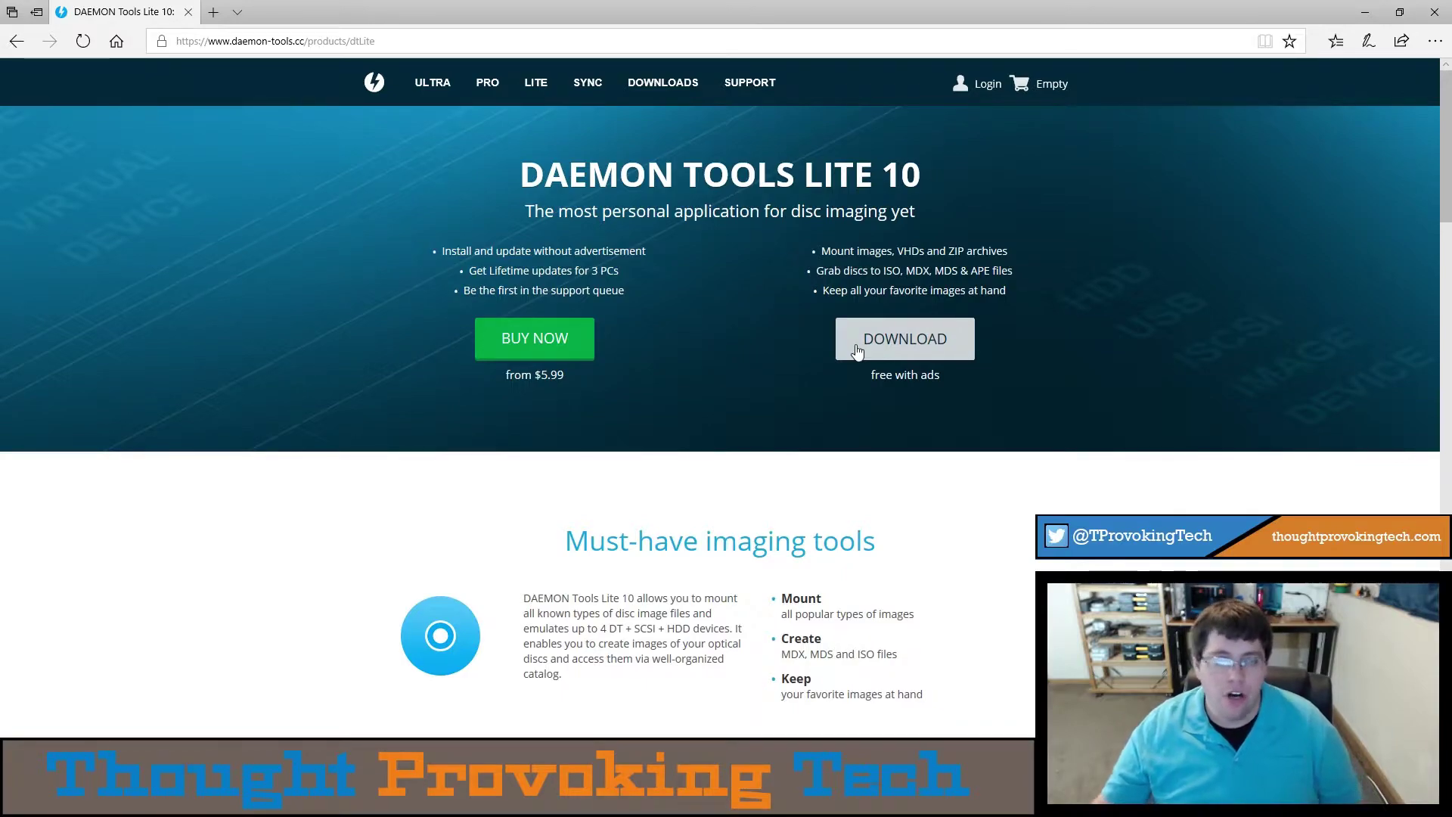
- Download the free, ad-supported version of DAEMON Tools Lite 10
click(874, 354)
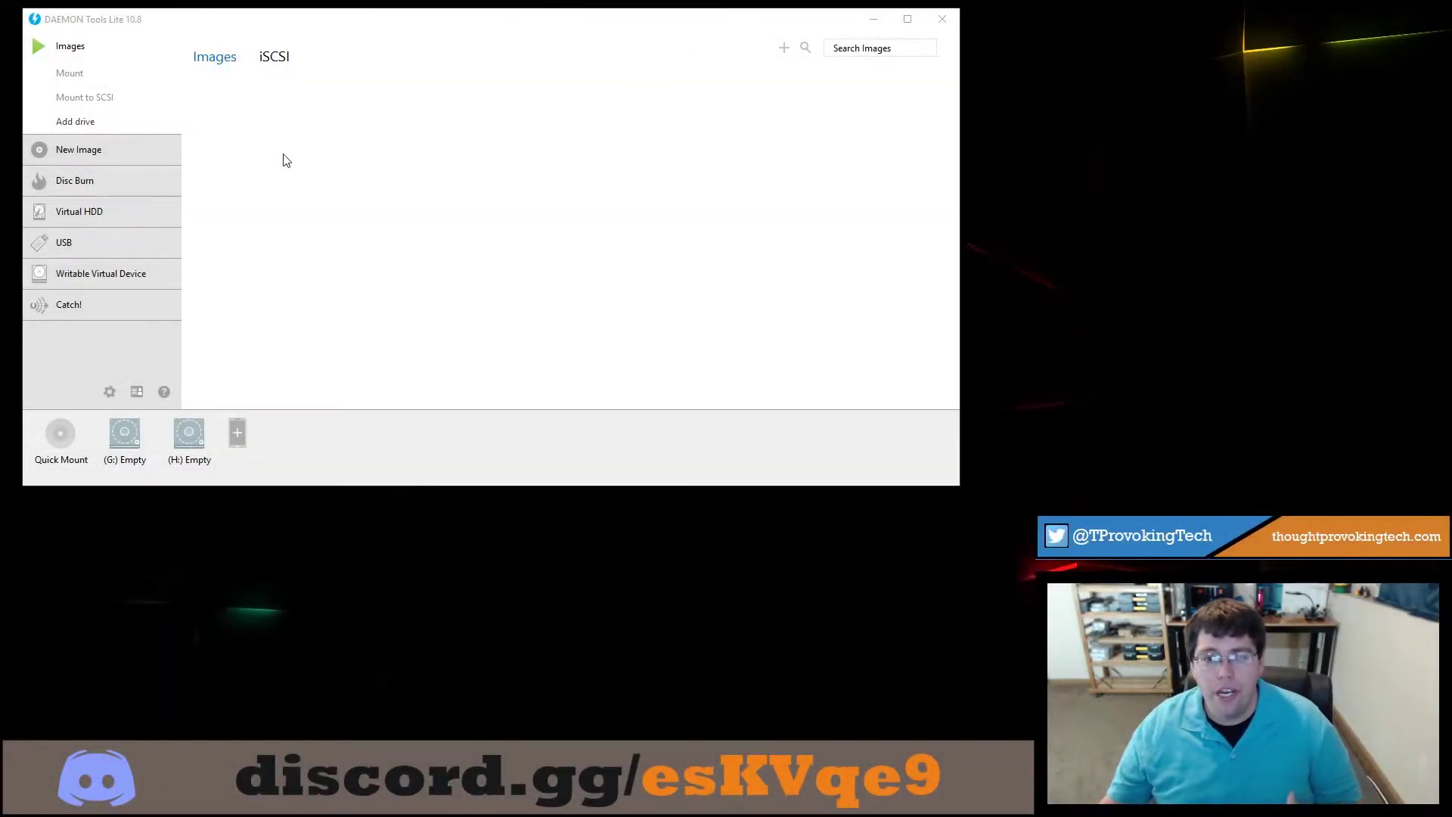
- In DAEMON Tools Lite, set up a new disc grab from the physical drive (E:) TSSTcorp BDDVDW SE-506CB holding Trespasser_116d
click(156, 152)
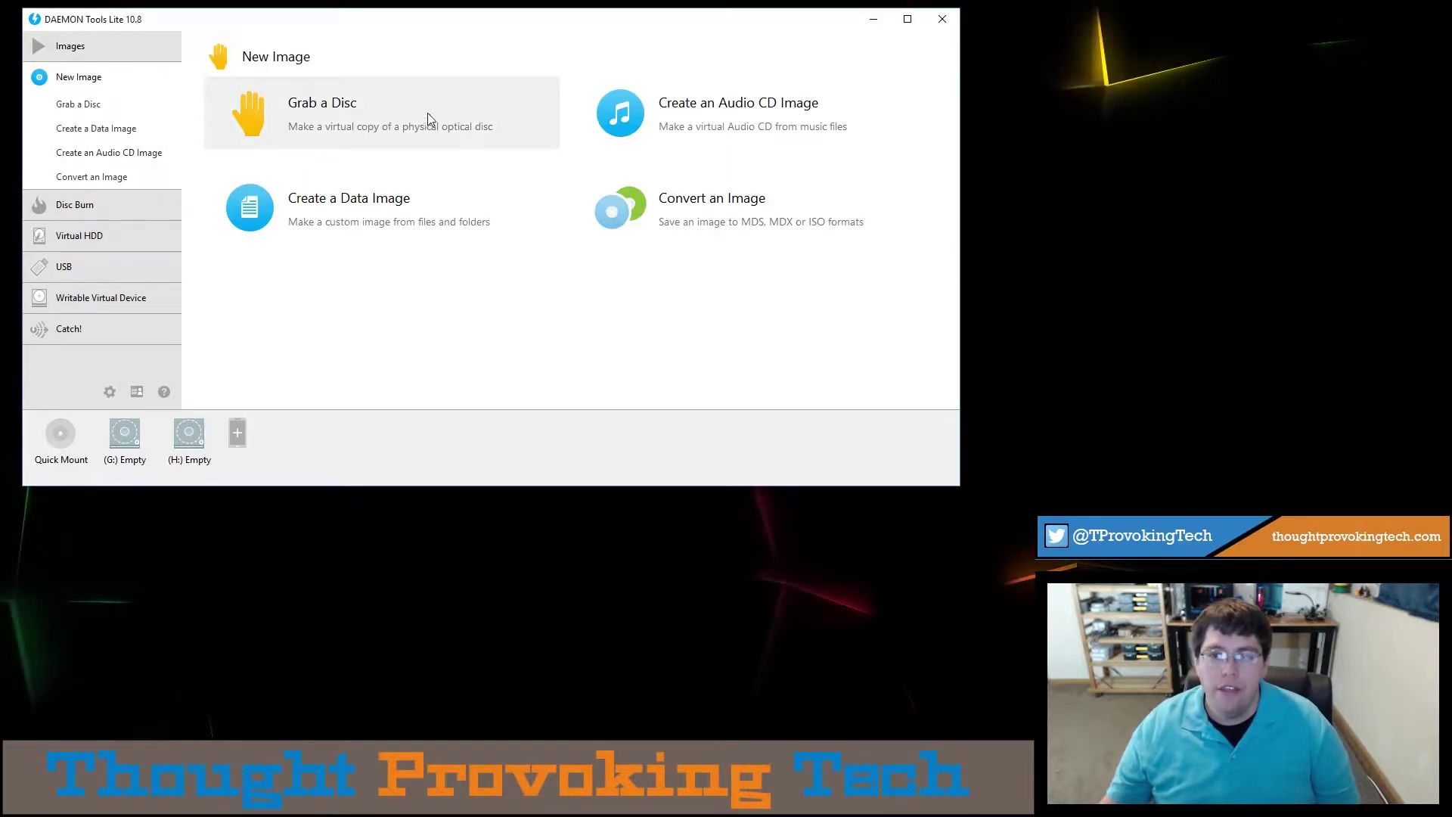
click(382, 115)
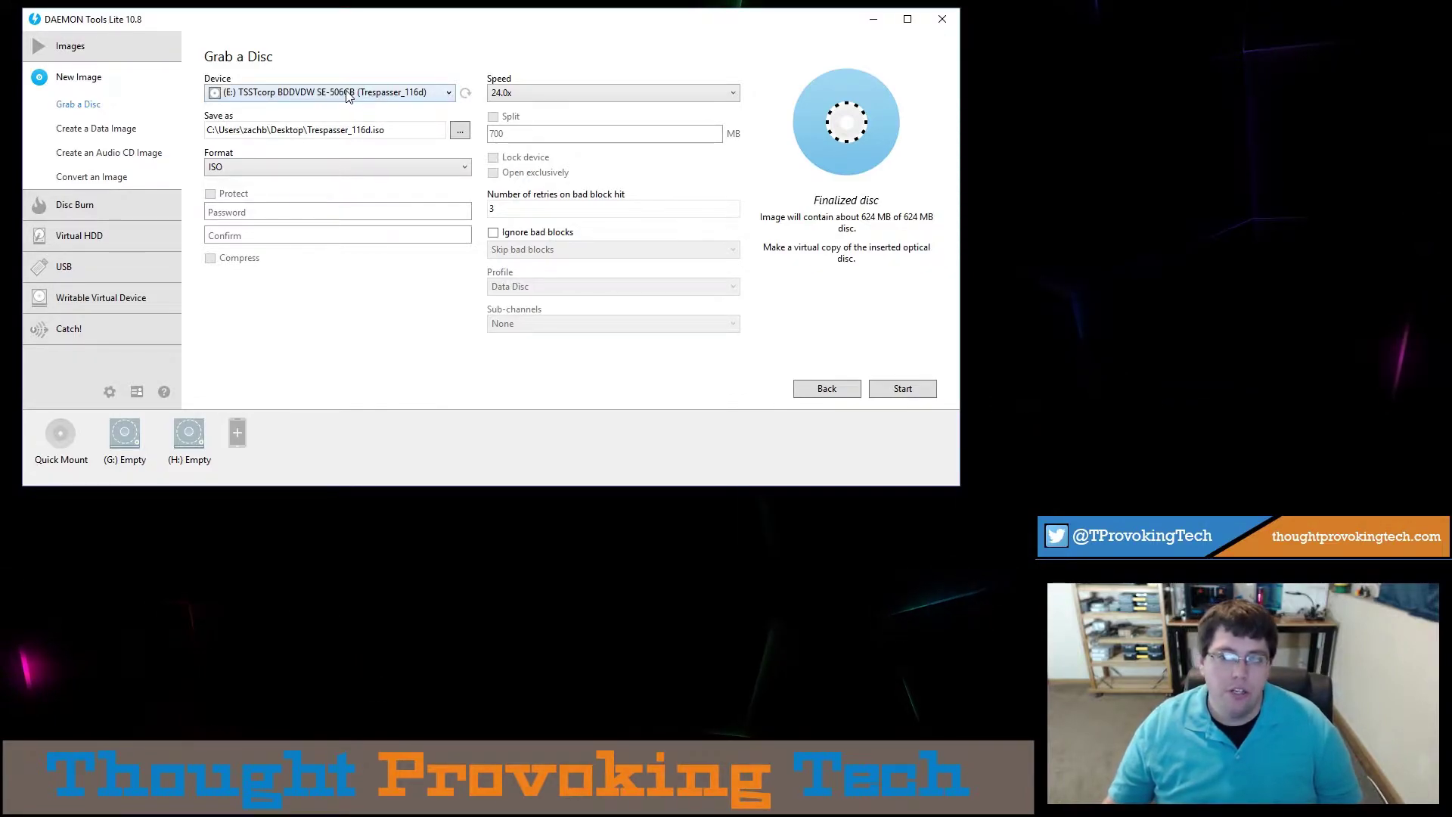
click(349, 93)
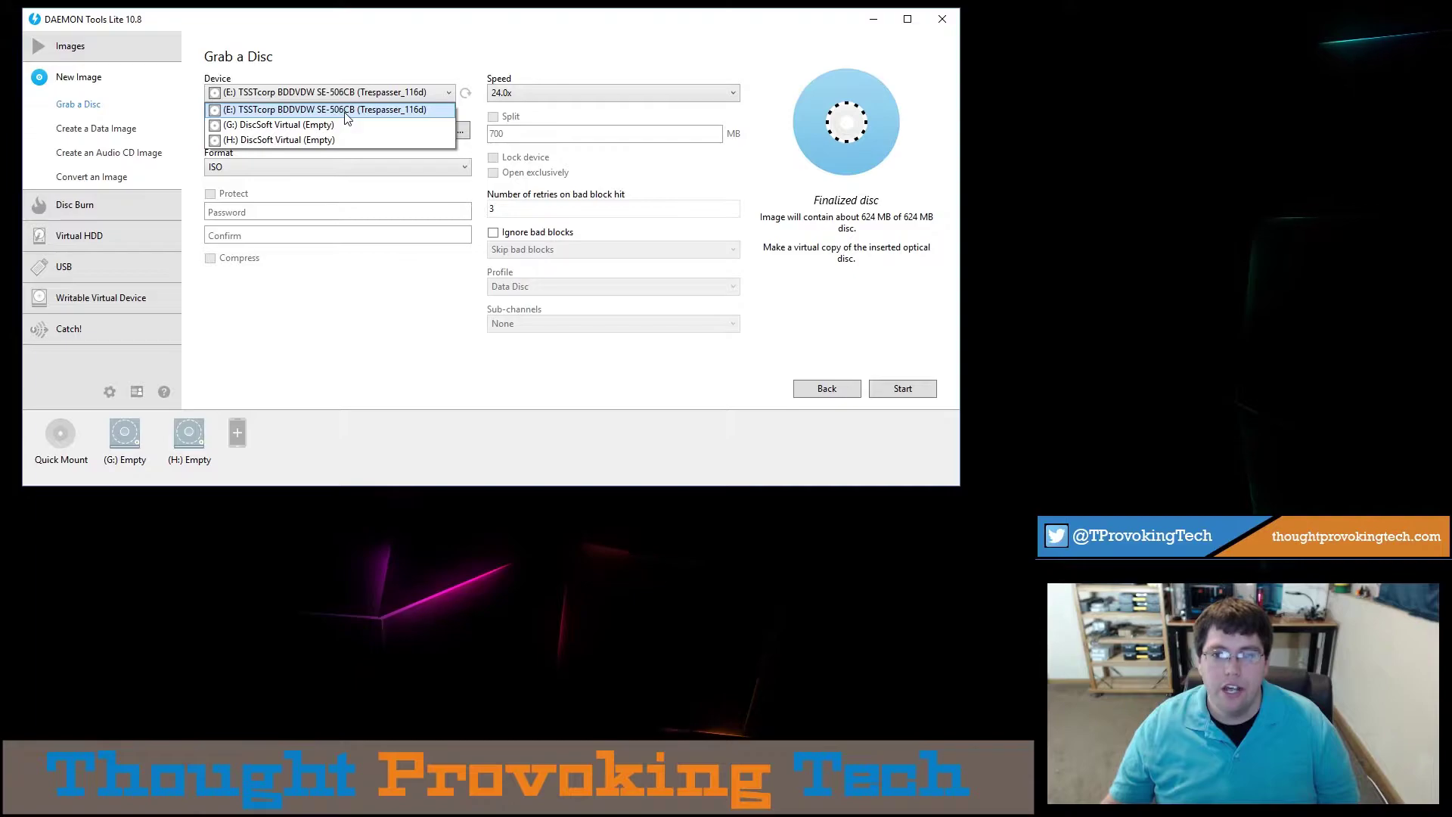
click(346, 112)
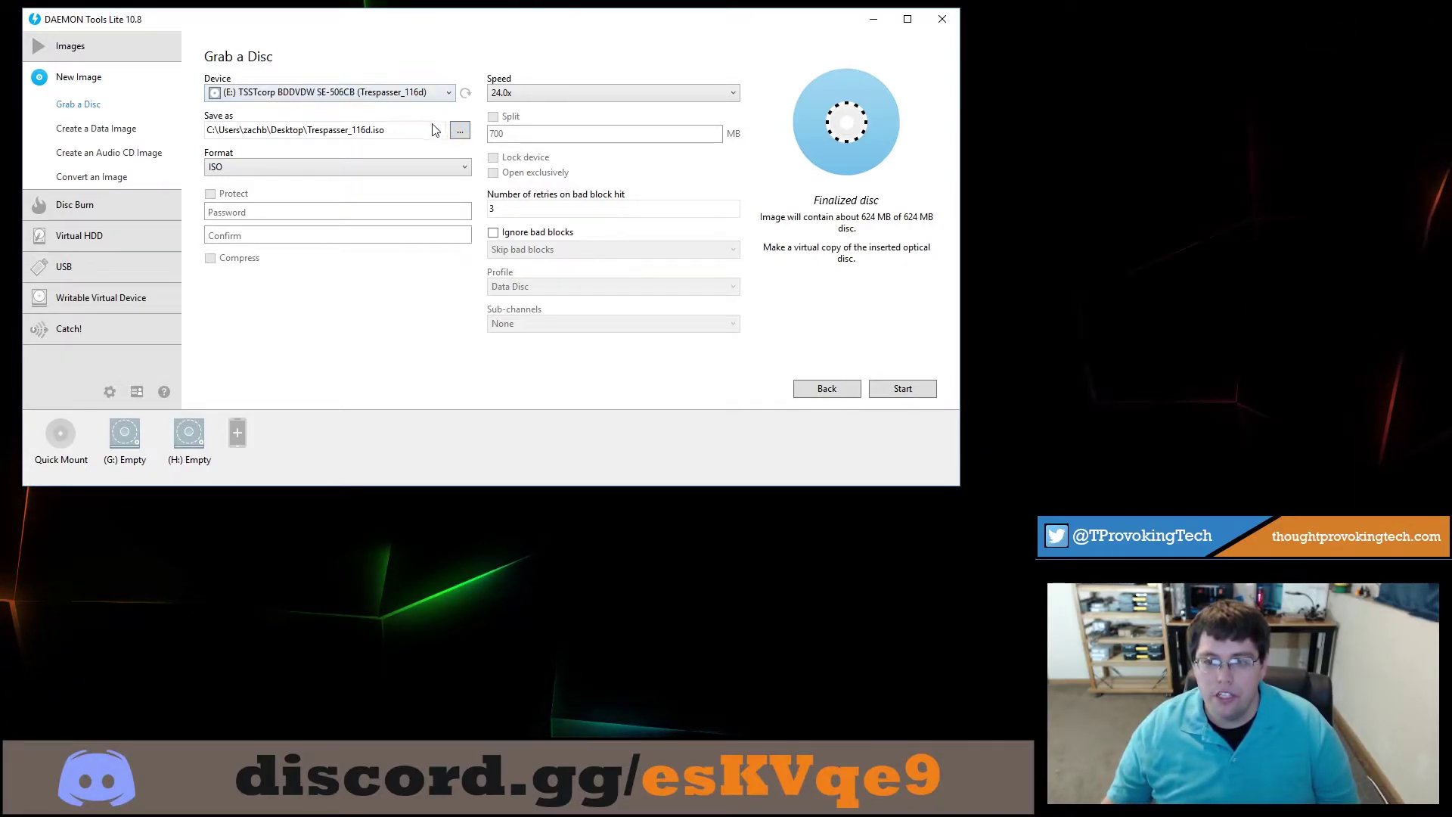
- Set the output to a standard ISO image named Trespasser, saved on the Desktop
click(459, 130)
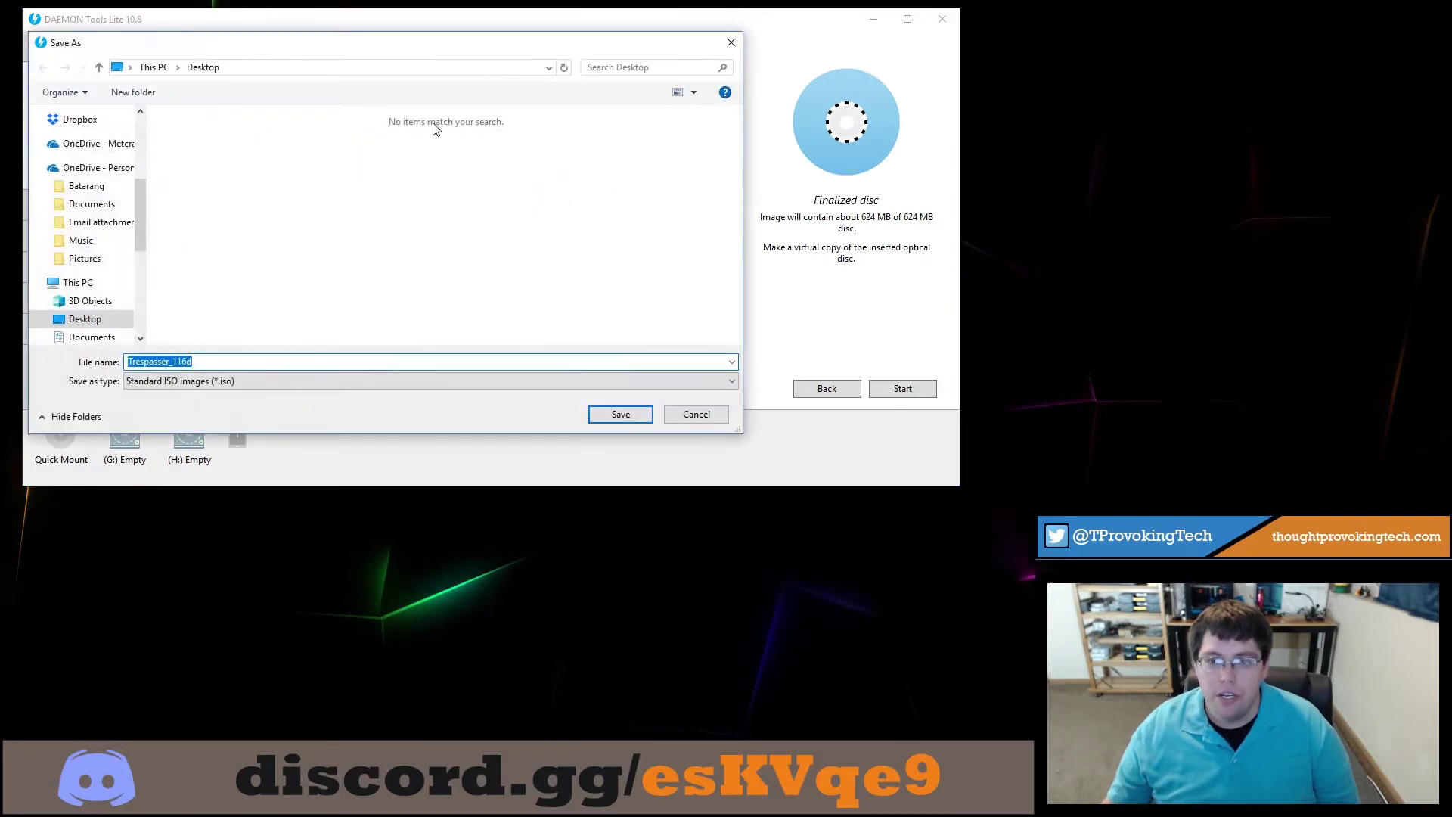
drag(338, 42, 695, 99)
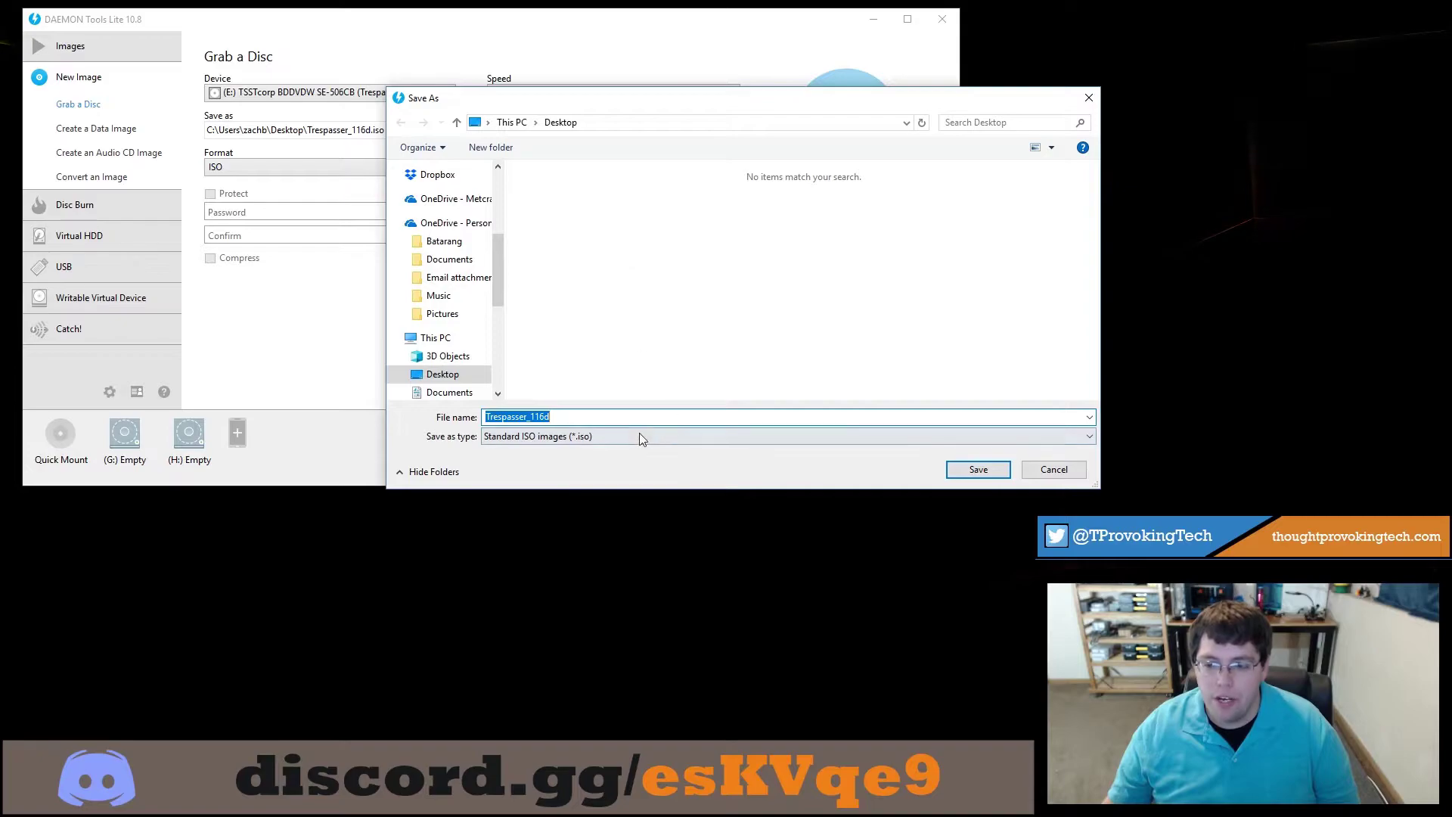
click(614, 417)
key(BackSpace)
key(BackSpace)
key(BackSpace)
key(BackSpace)
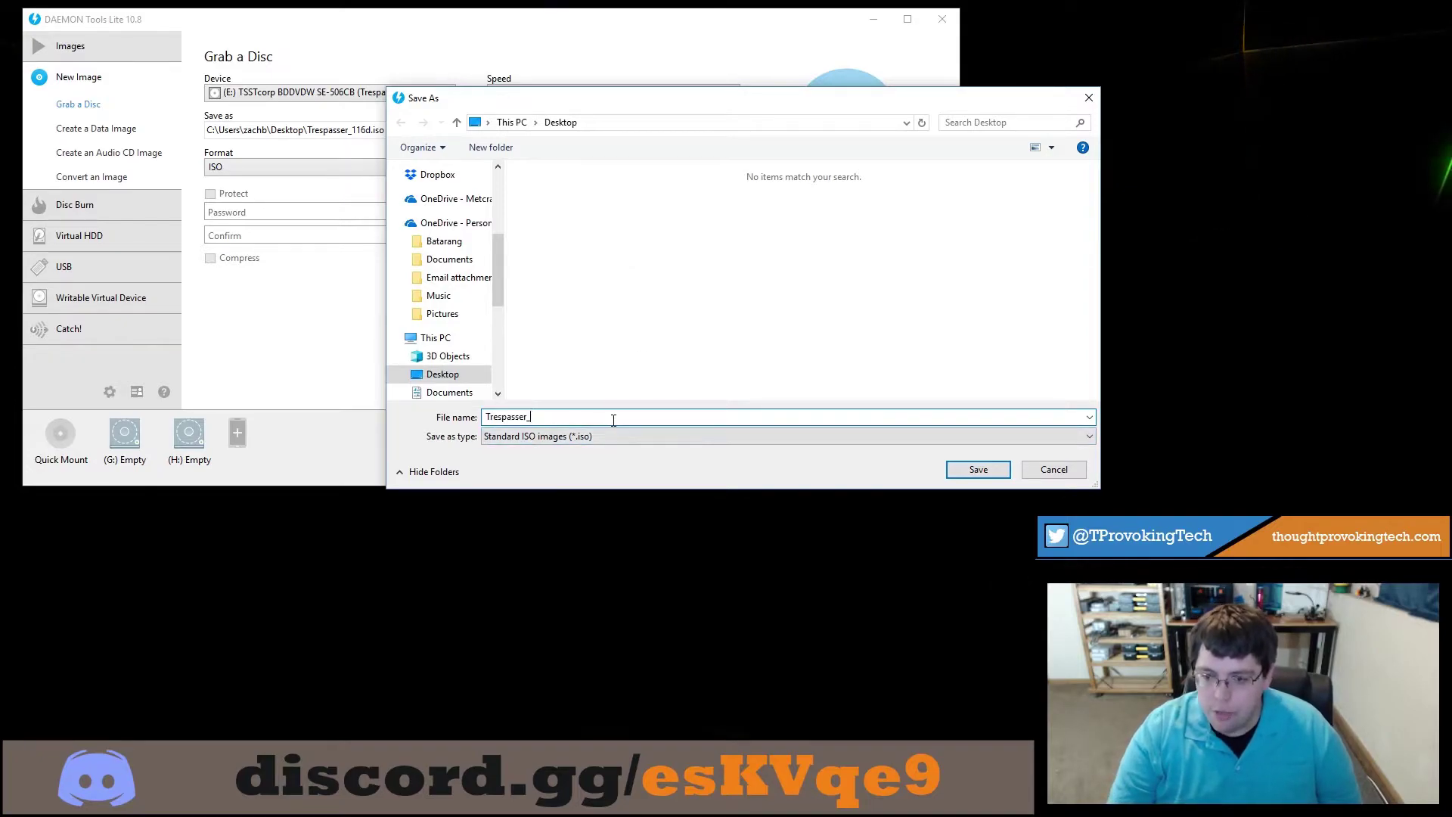
key(Tab)
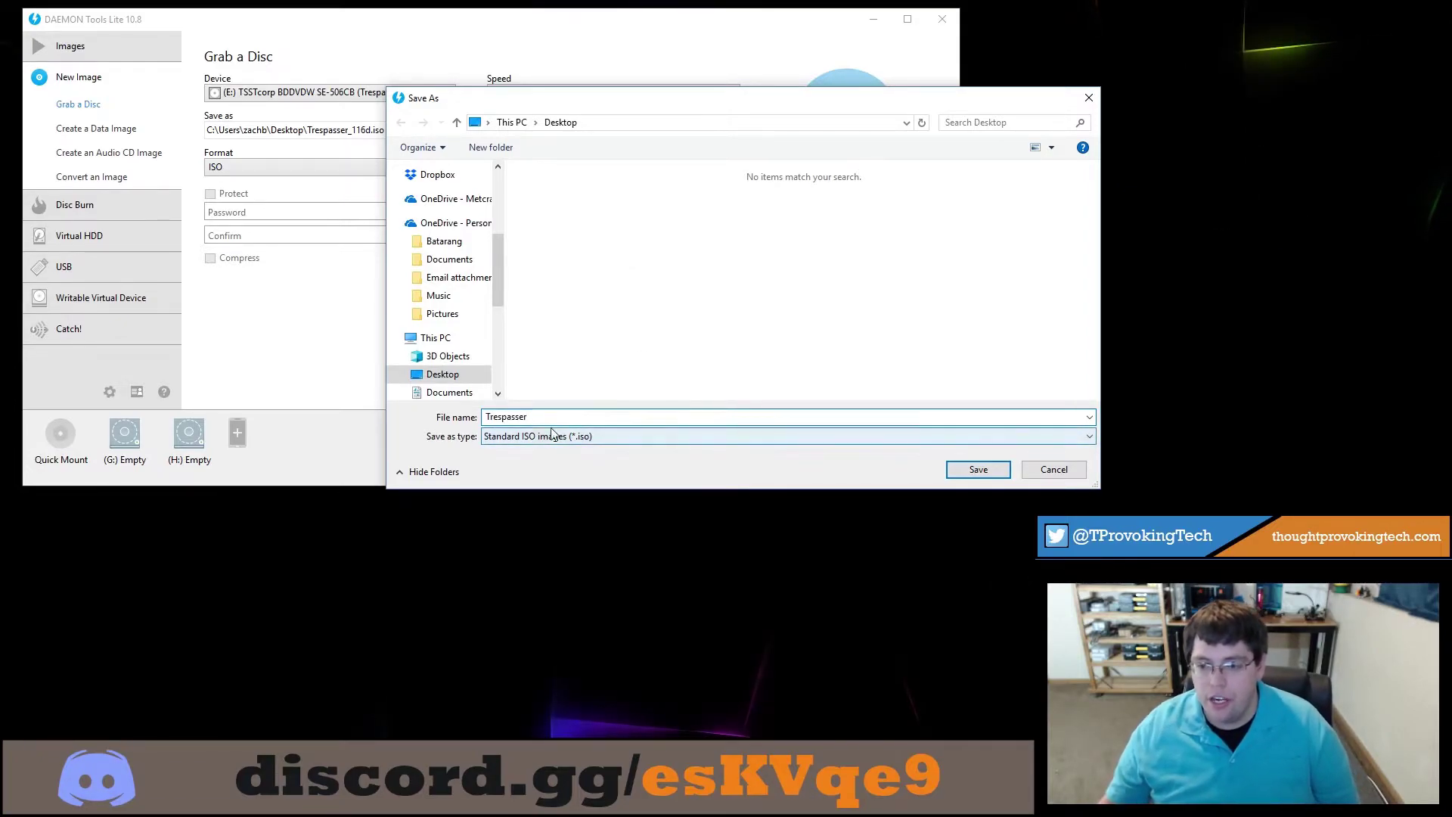
click(979, 470)
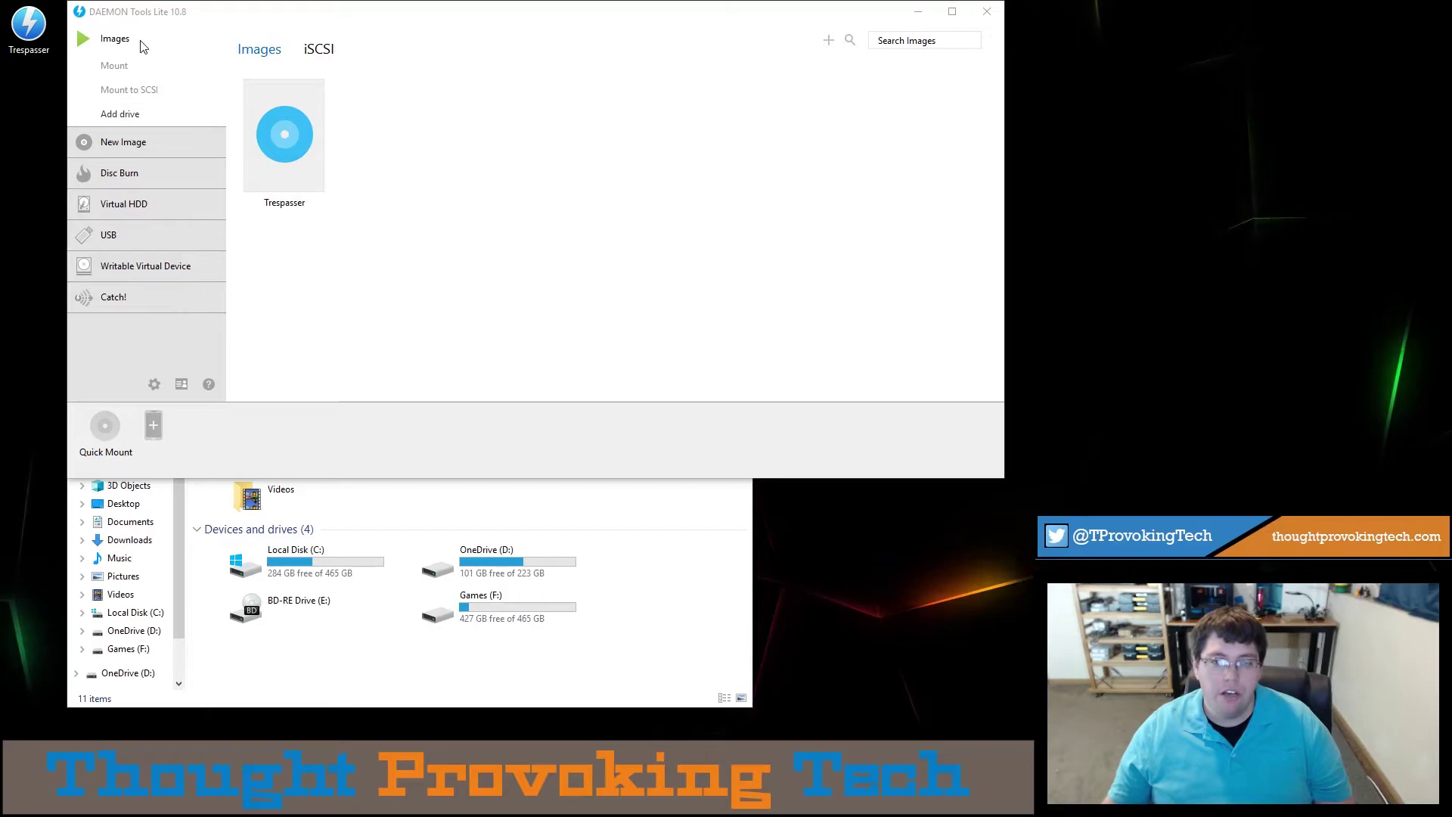
- Mount the Trespasser image from the image catalog
click(308, 125)
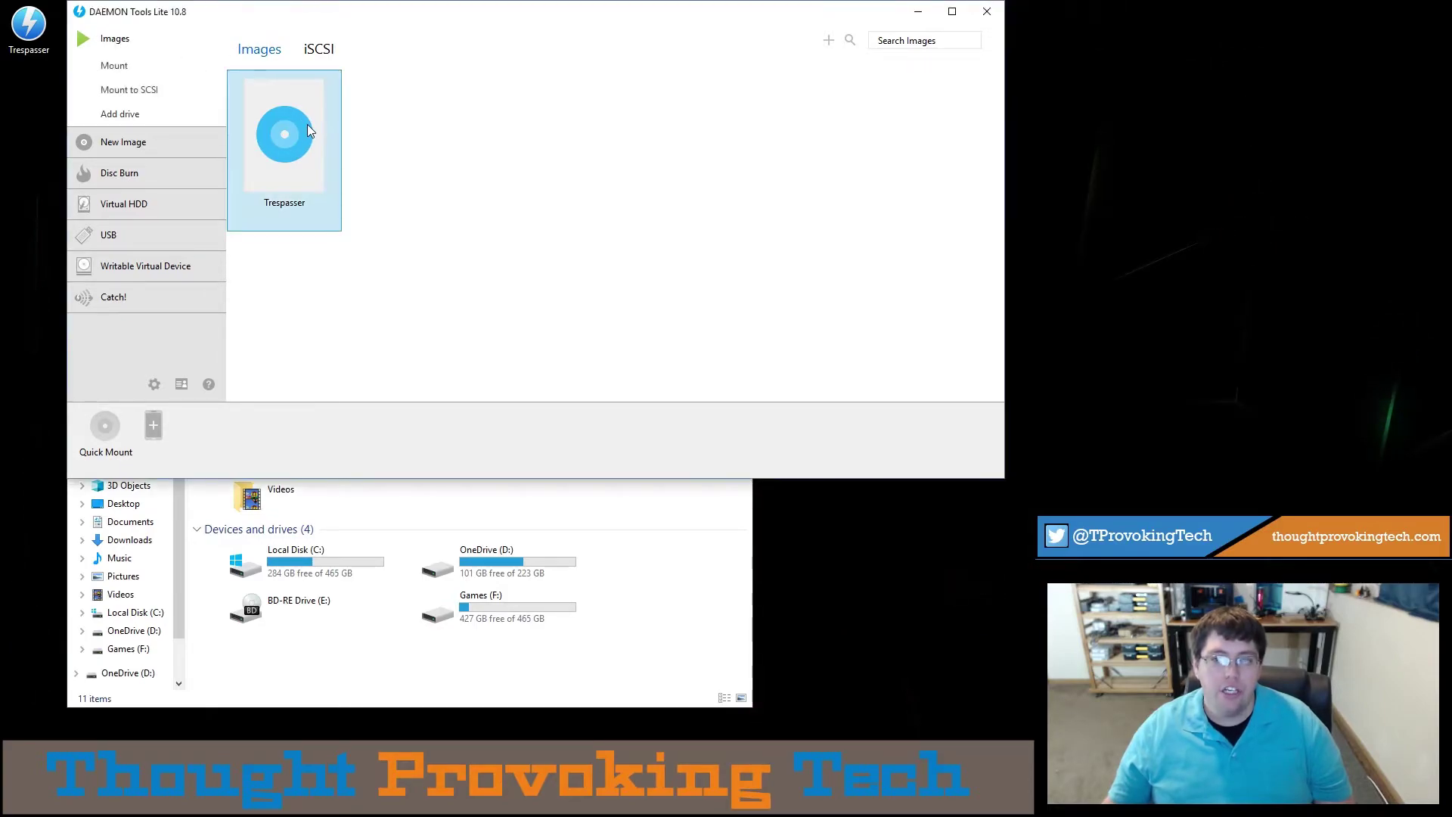
click(129, 67)
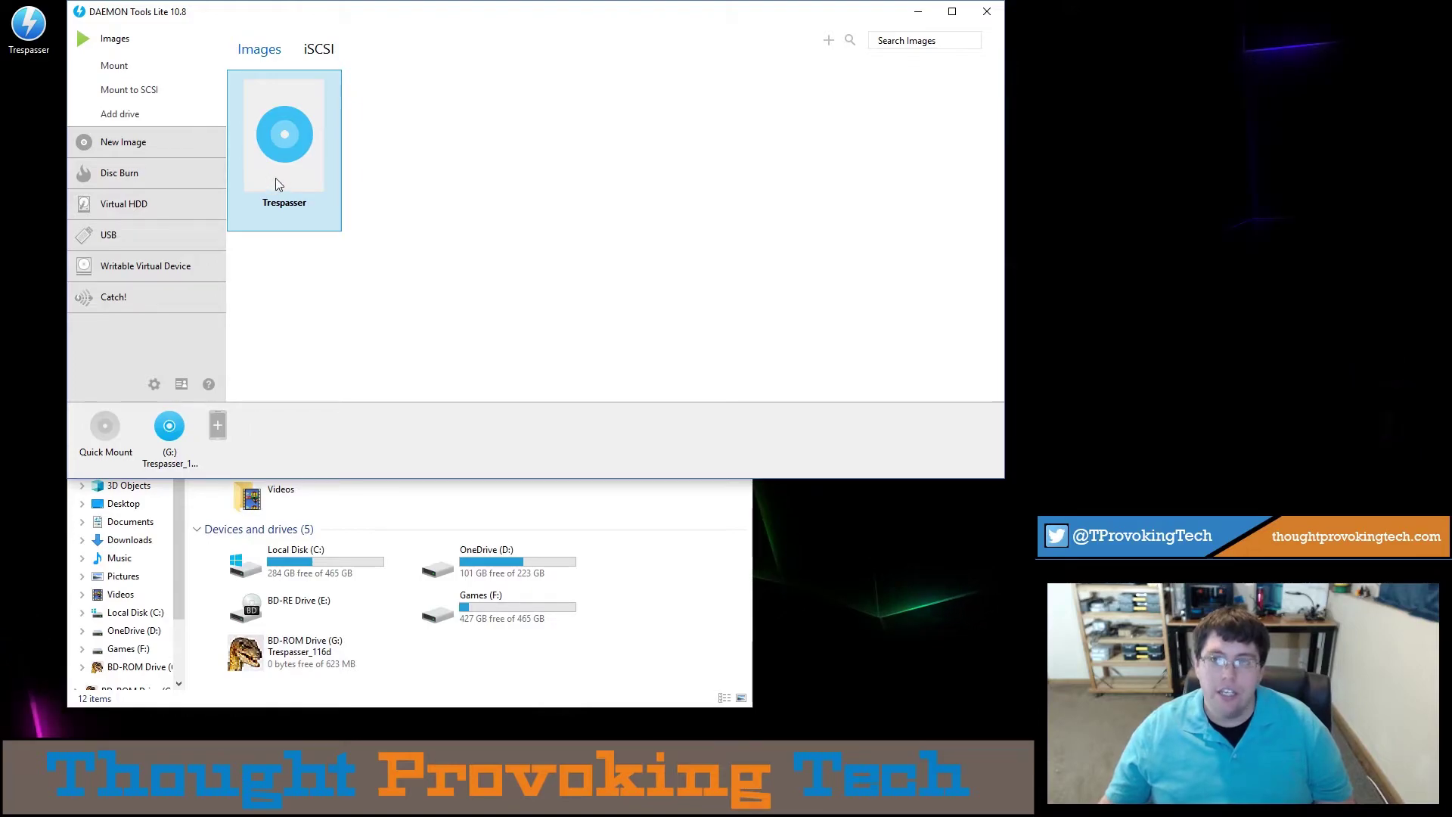
- Browse the files on the mounted Trespasser_116d drive (G:) in File Explorer and return to DAEMON Tools Lite
right_click(271, 652)
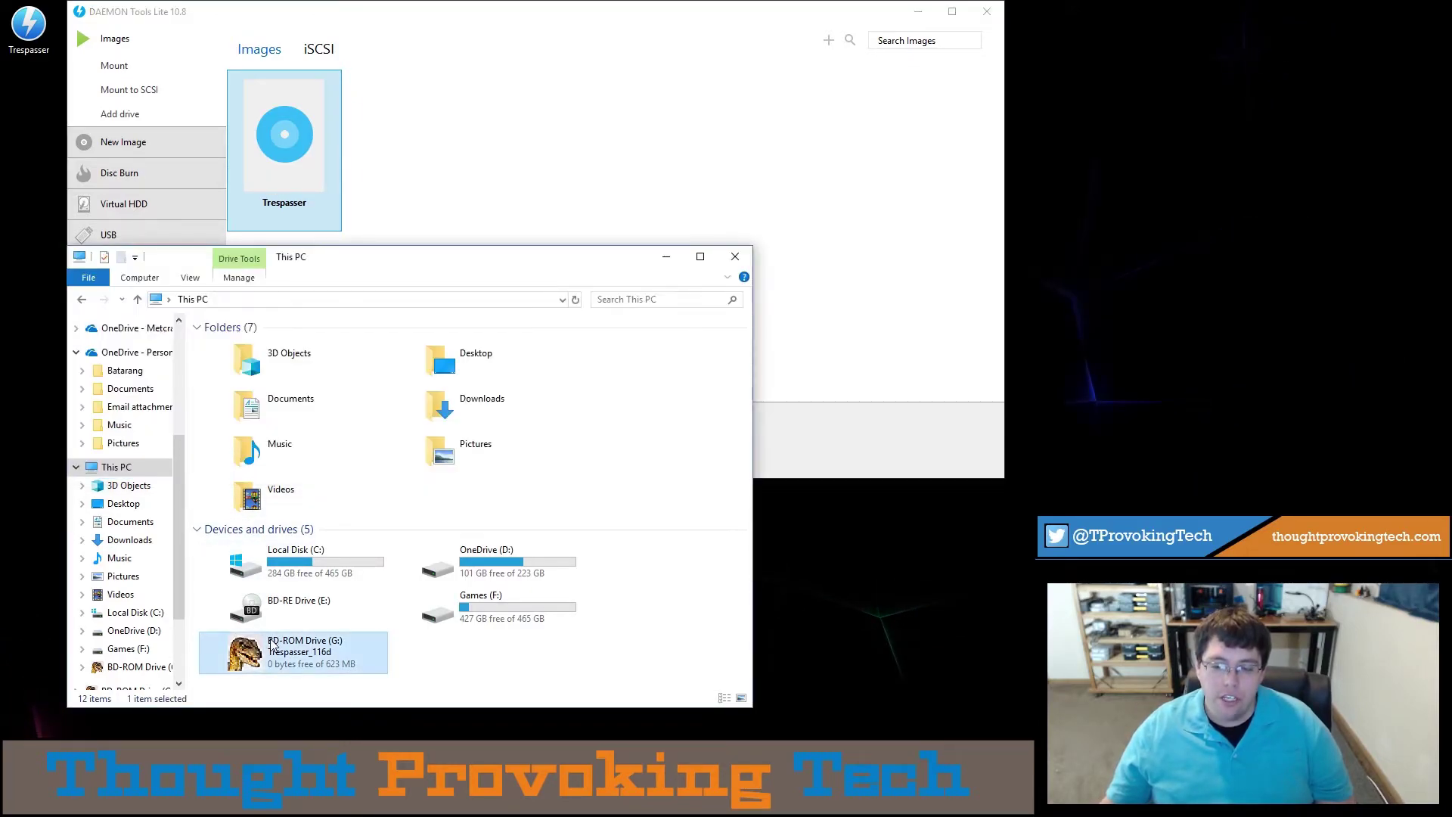
click(344, 318)
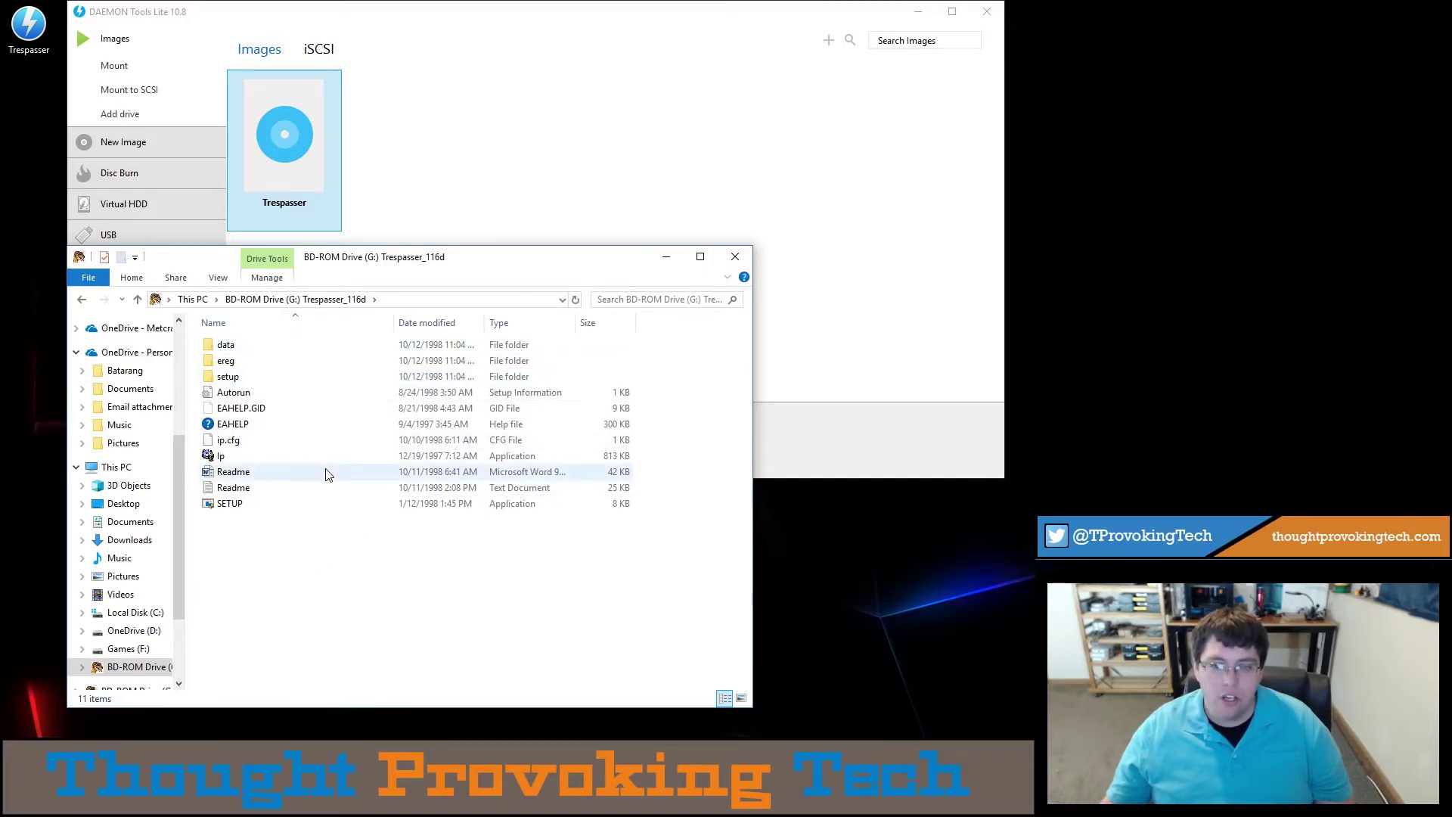
click(82, 299)
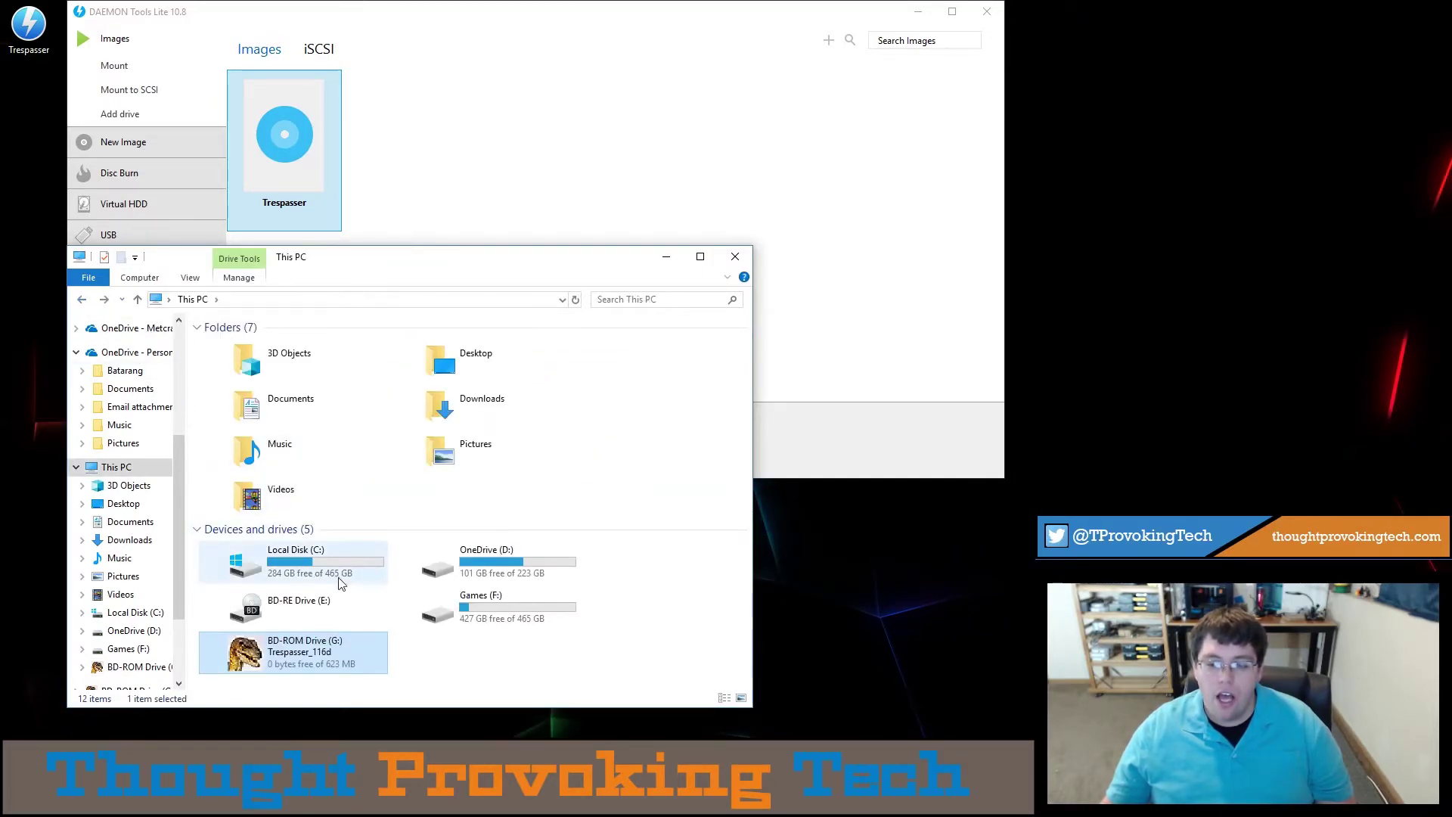
click(422, 193)
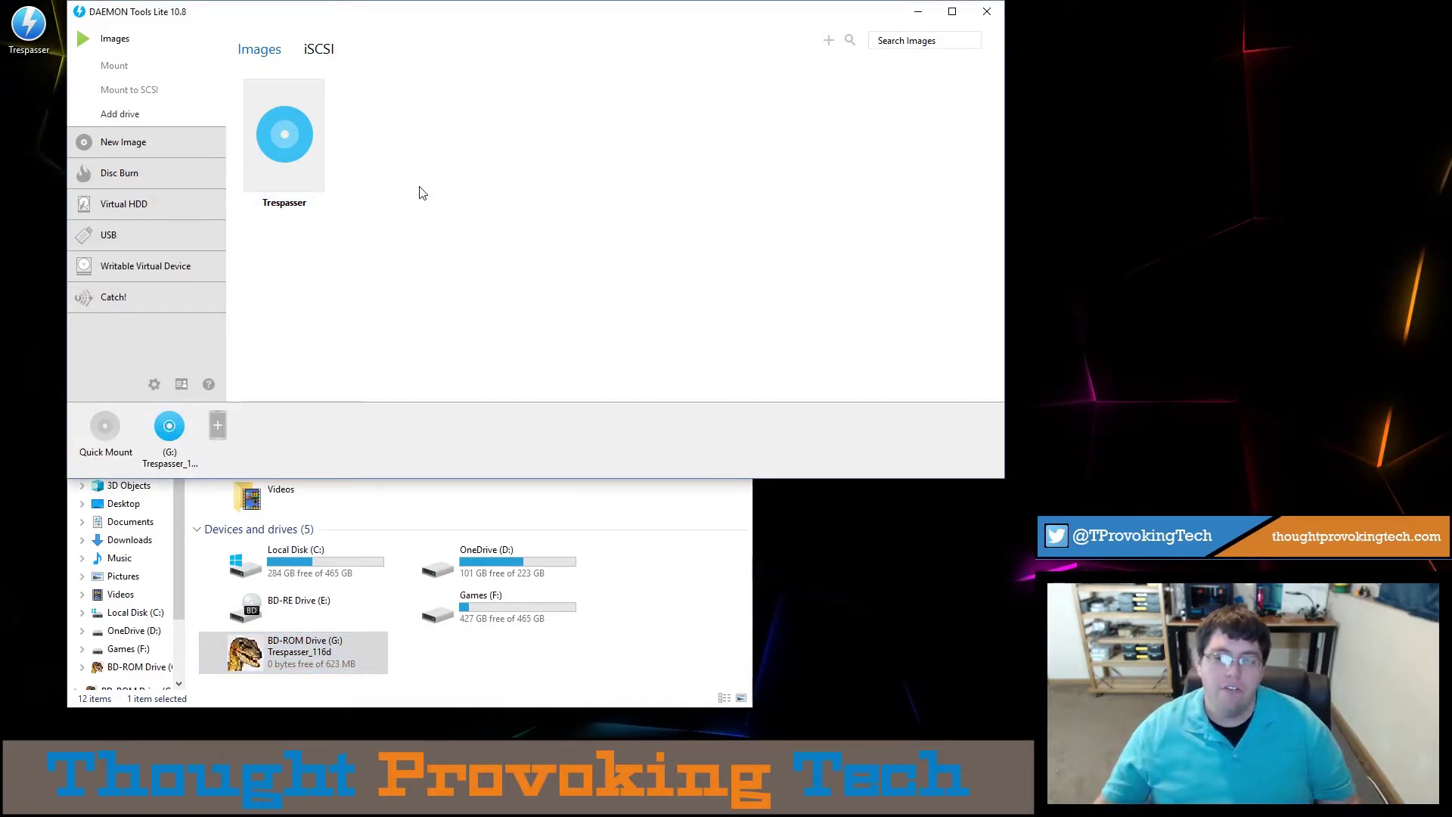
- Unmount the Trespasser image from virtual drive (G:)
right_click(175, 427)
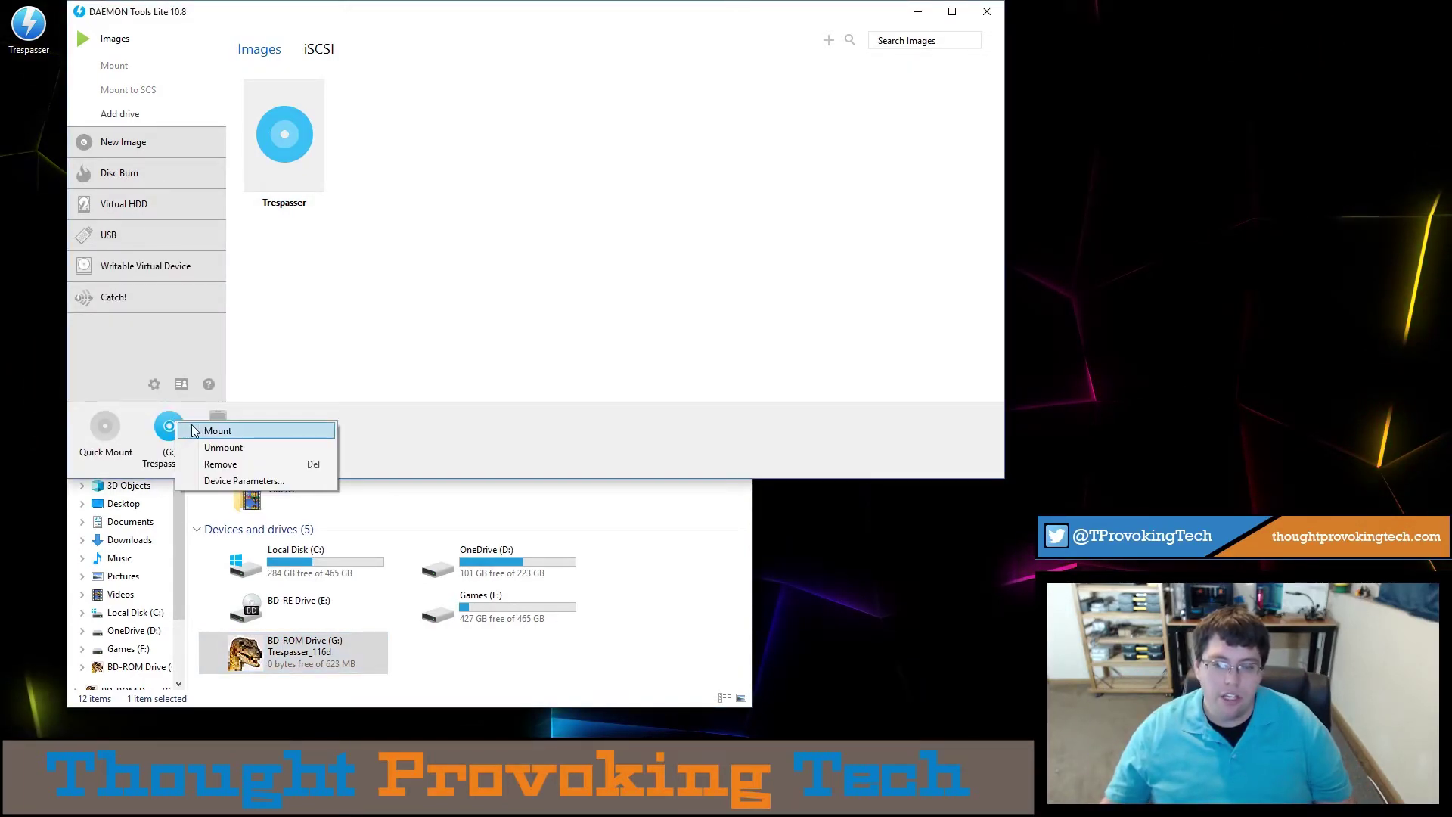
click(211, 448)
mouse_move(191, 452)
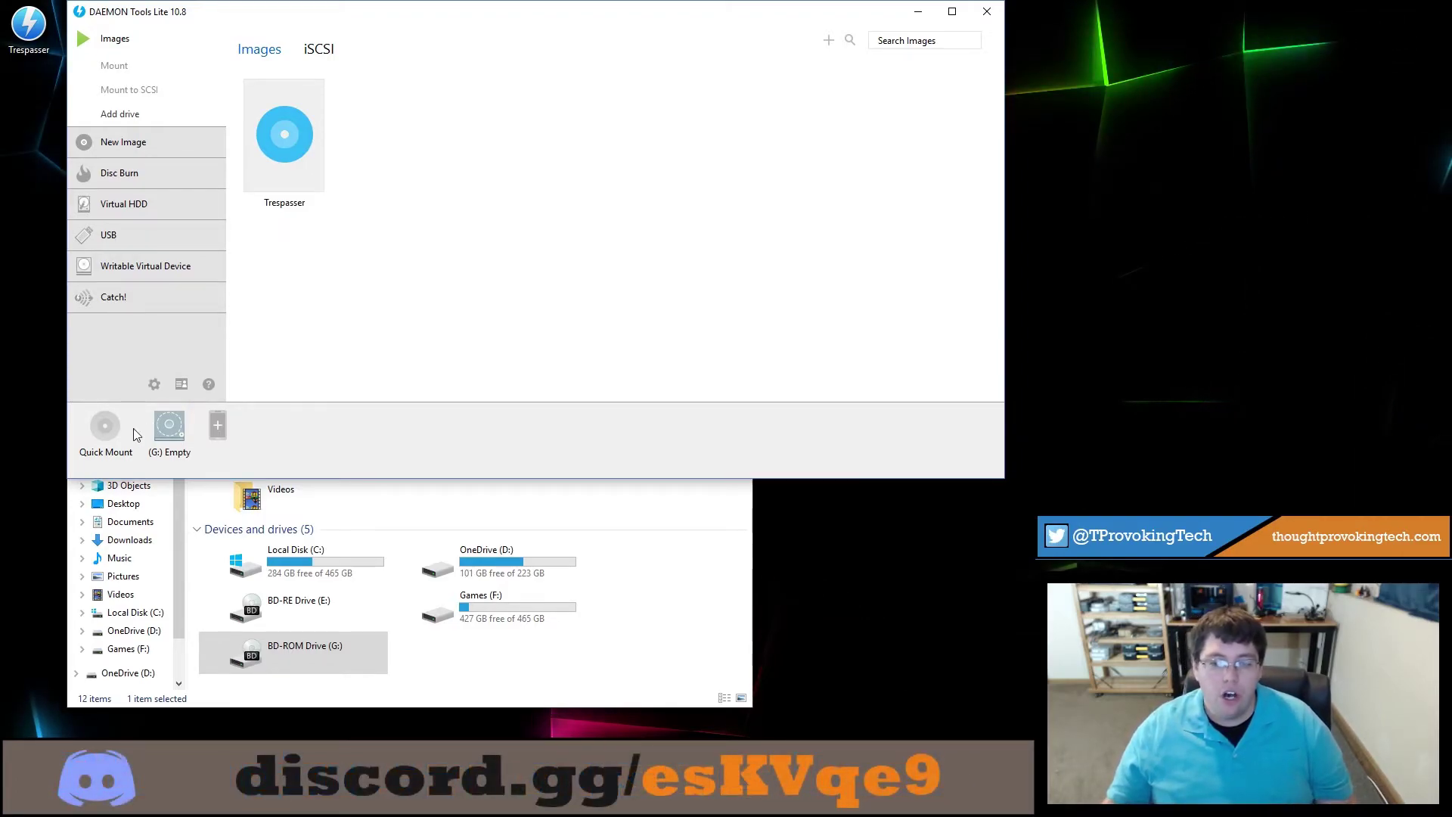
right_click(170, 429)
click(211, 438)
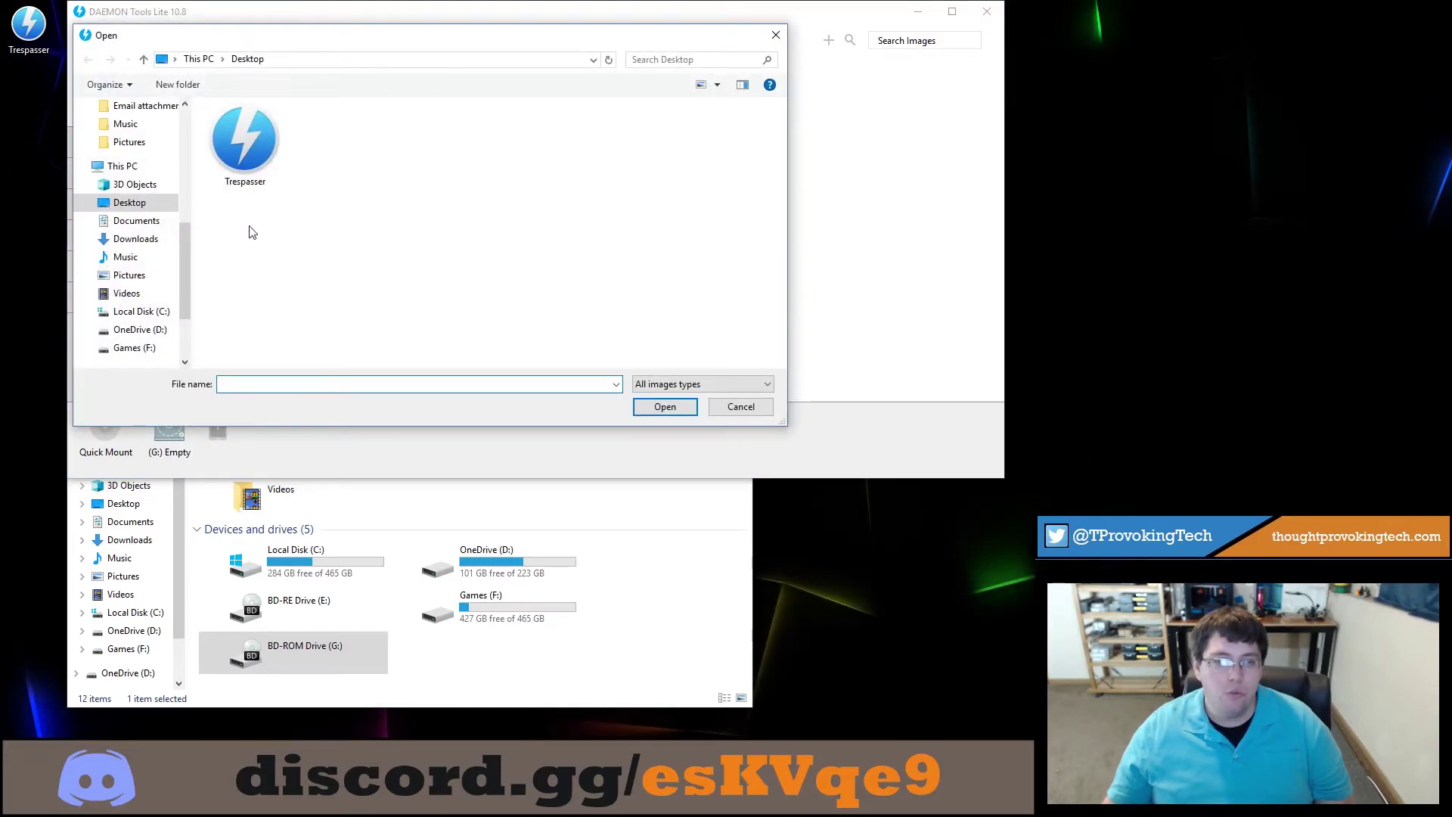
click(759, 412)
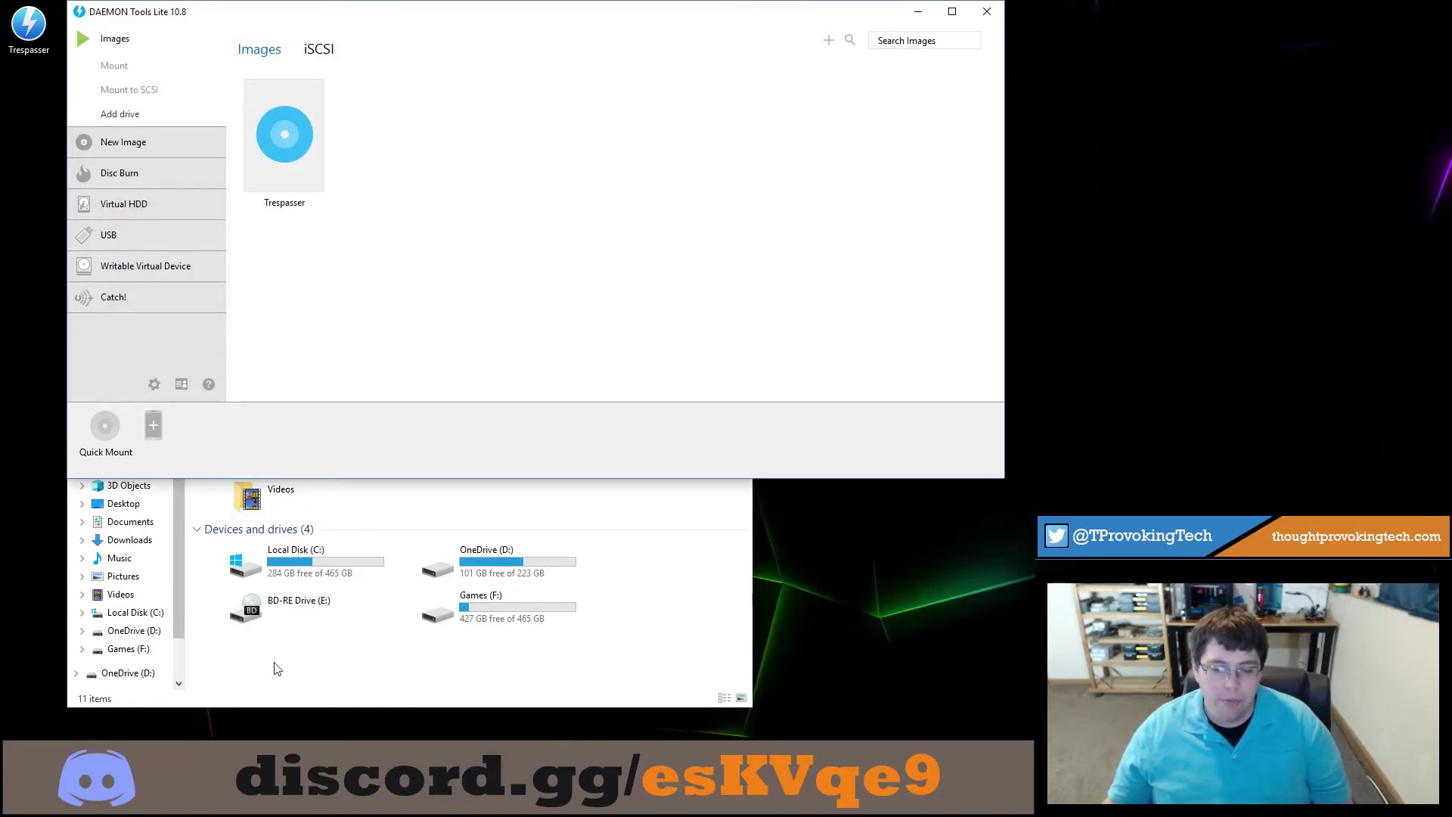
- Quick-mount the Trespasser image file stored on the Desktop
click(105, 428)
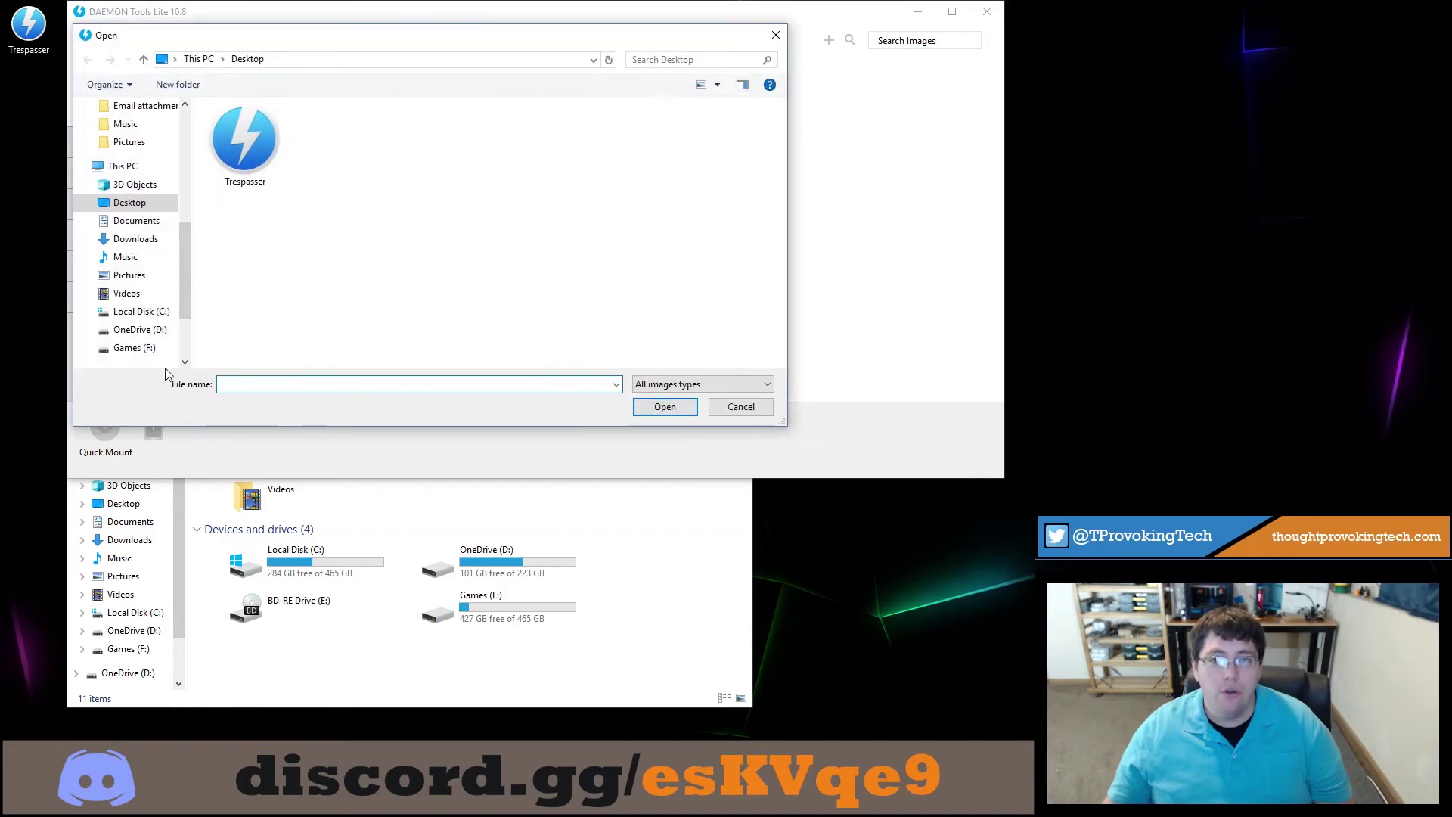
double_click(257, 153)
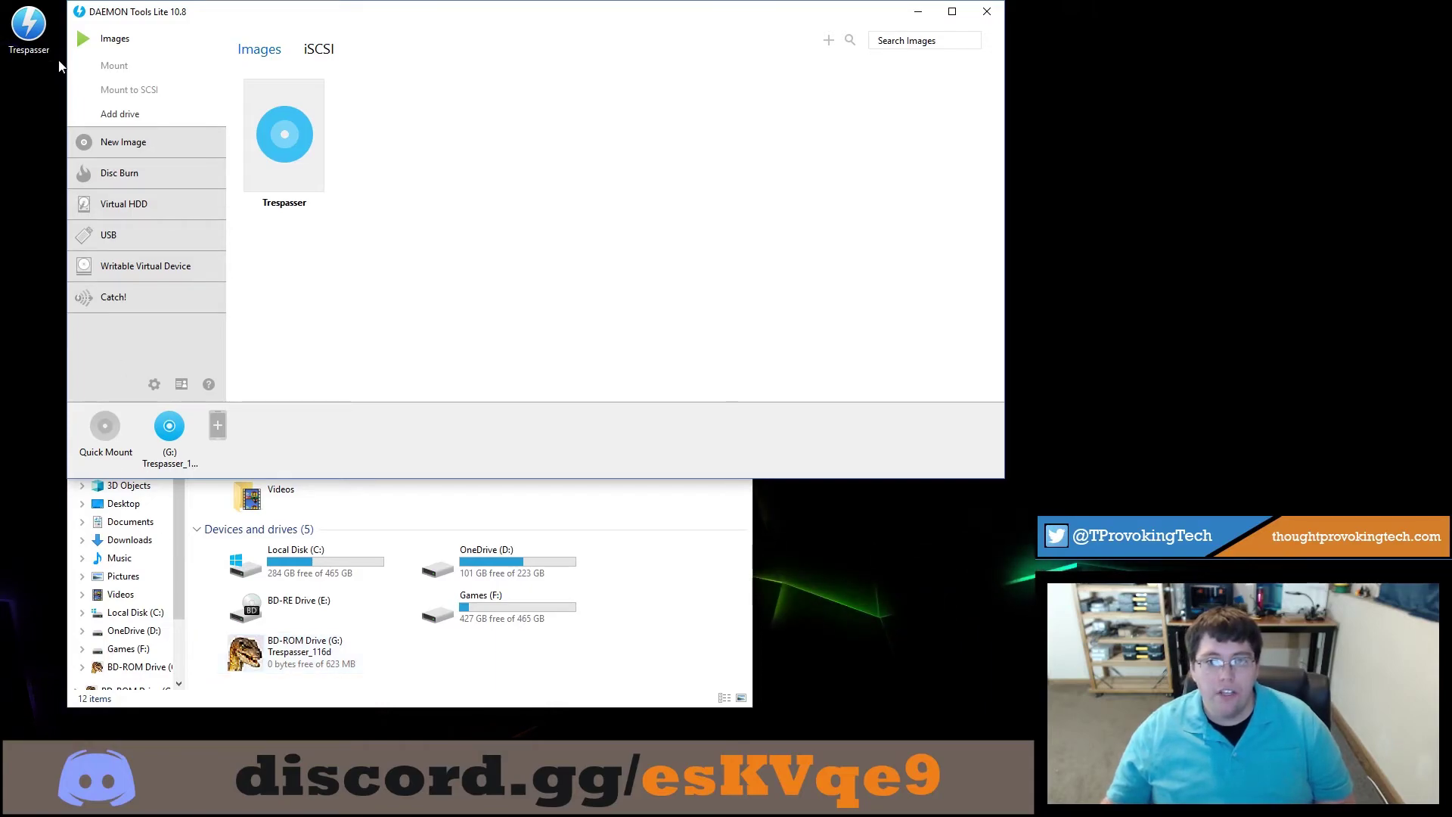
- Check the size of the Trespasser ISO file on the desktop in its properties and close them
click(29, 38)
right_click(34, 50)
click(75, 319)
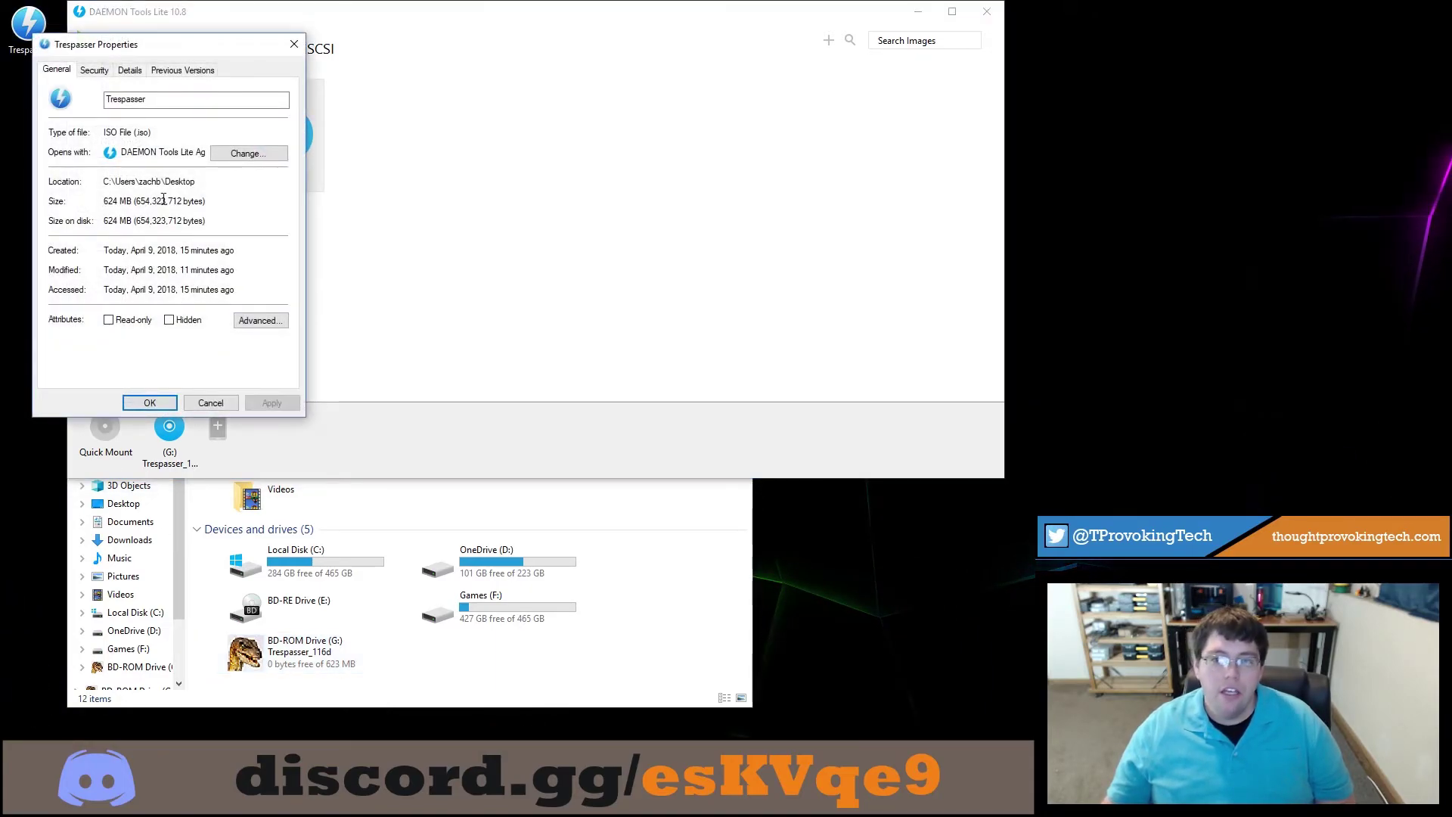
click(293, 45)
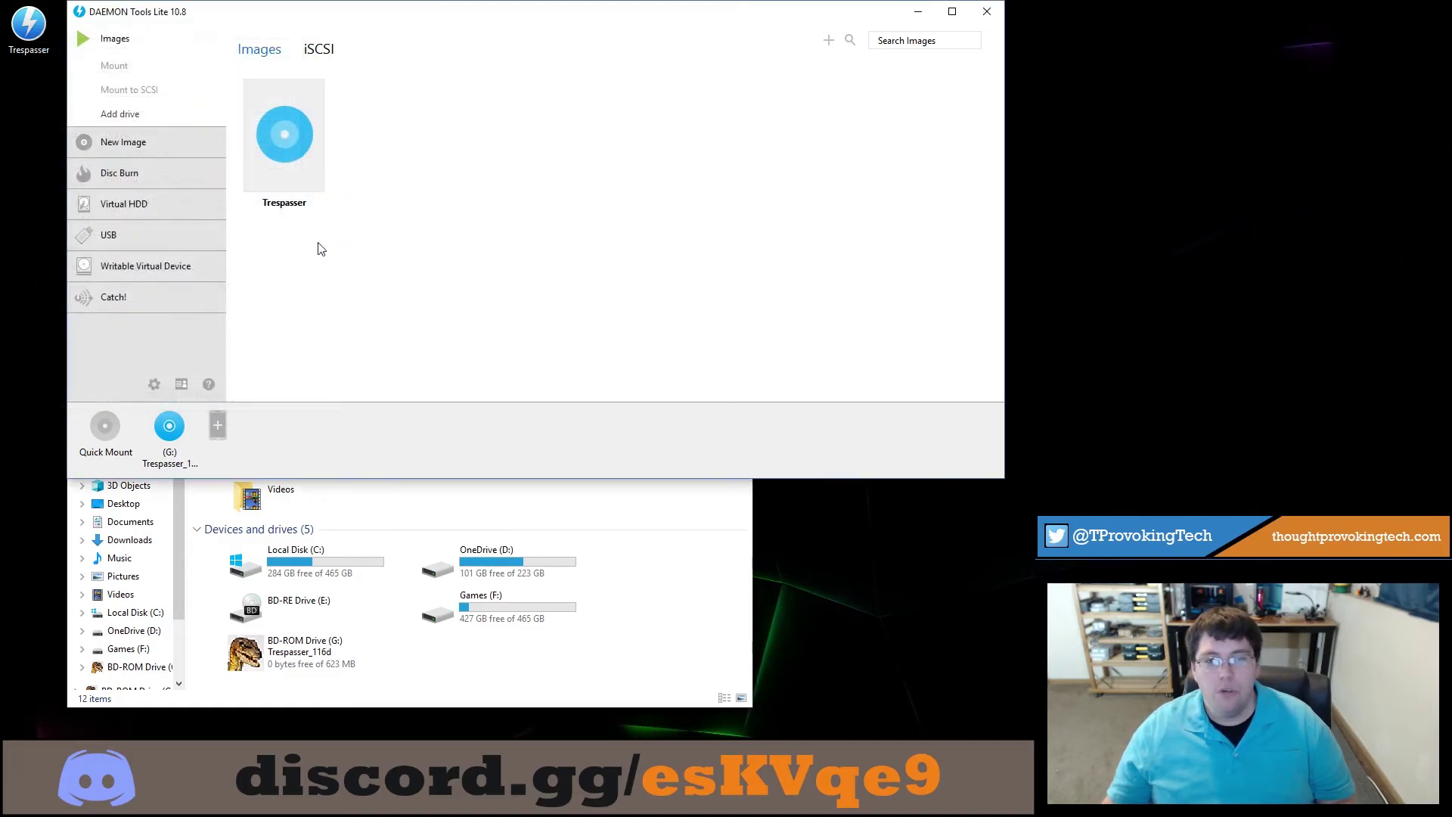